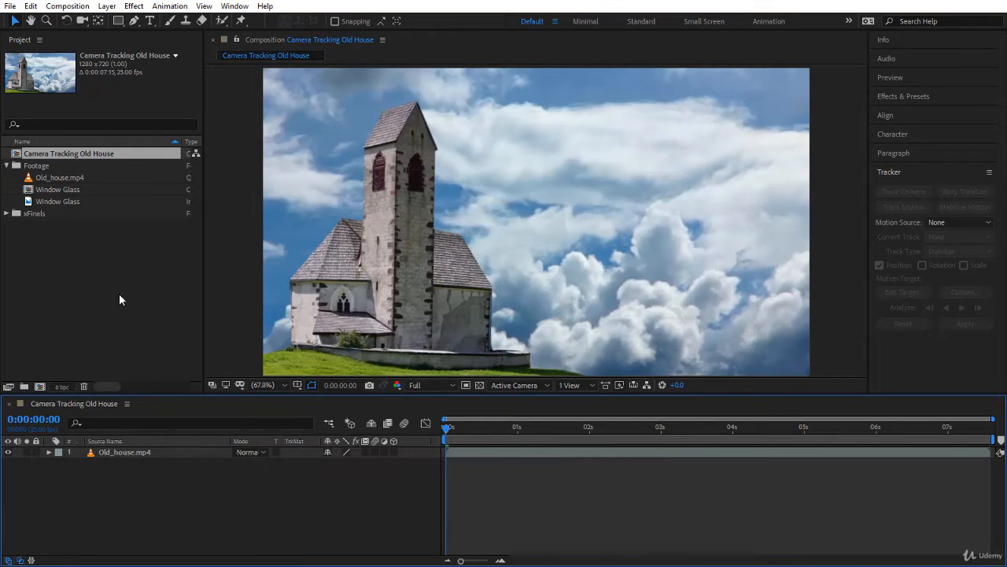
Select the Old_house.mp4 layer and play a preview of the footage.
left_click(159, 453)
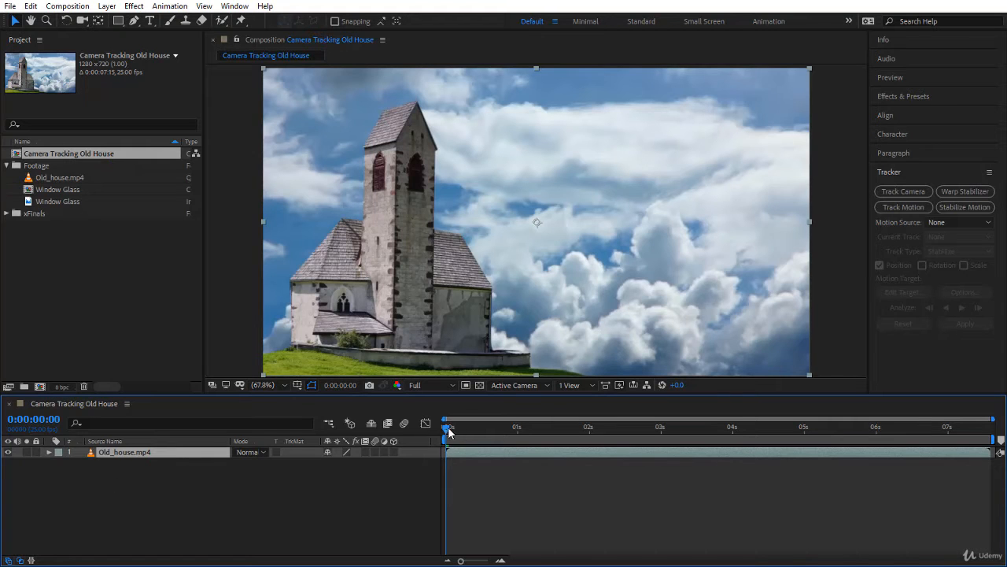
key("space")
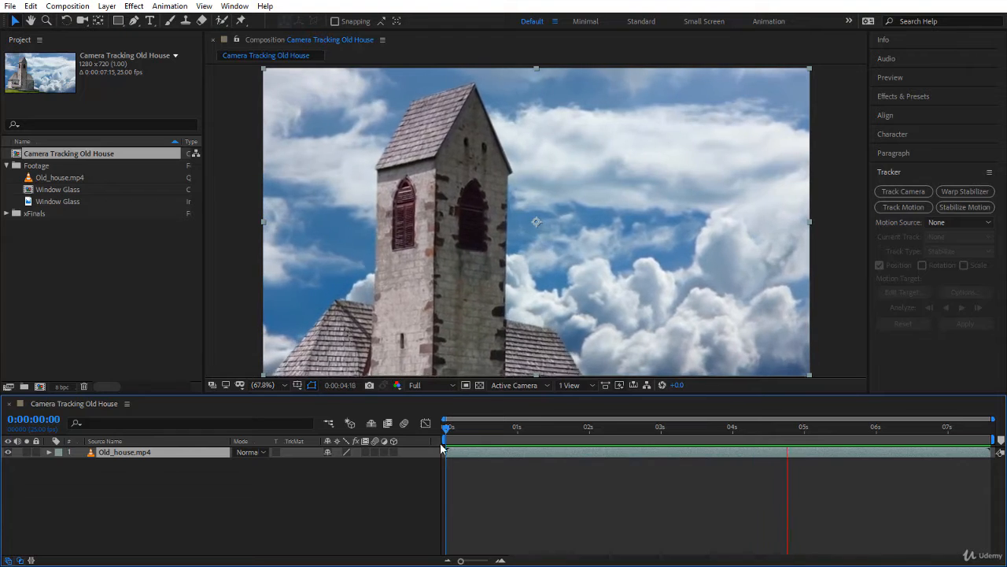
key("space")
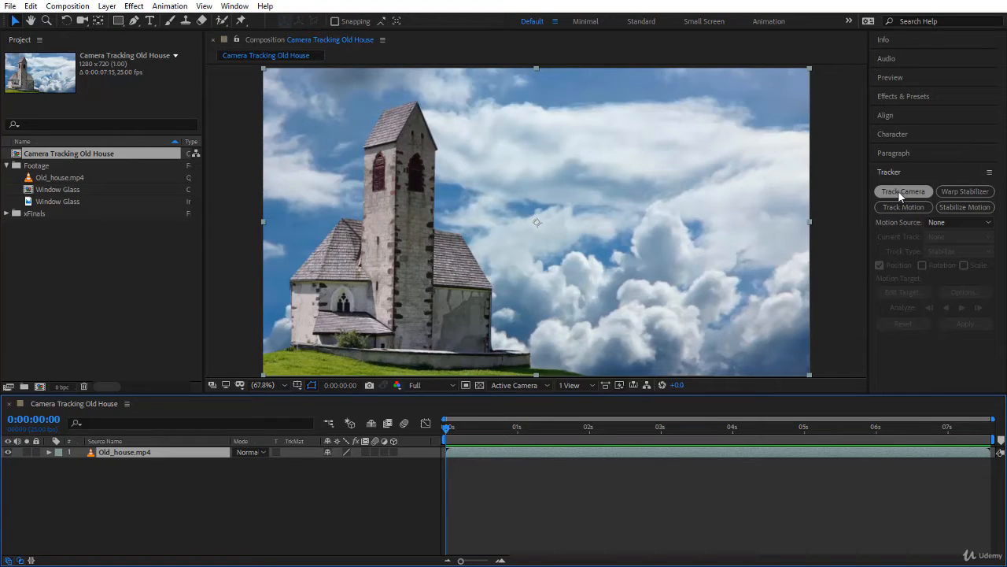
Run Track Camera on the Old_house.mp4 layer to add the 3D Camera Tracker effect and analyze the shot.
left_click(901, 97)
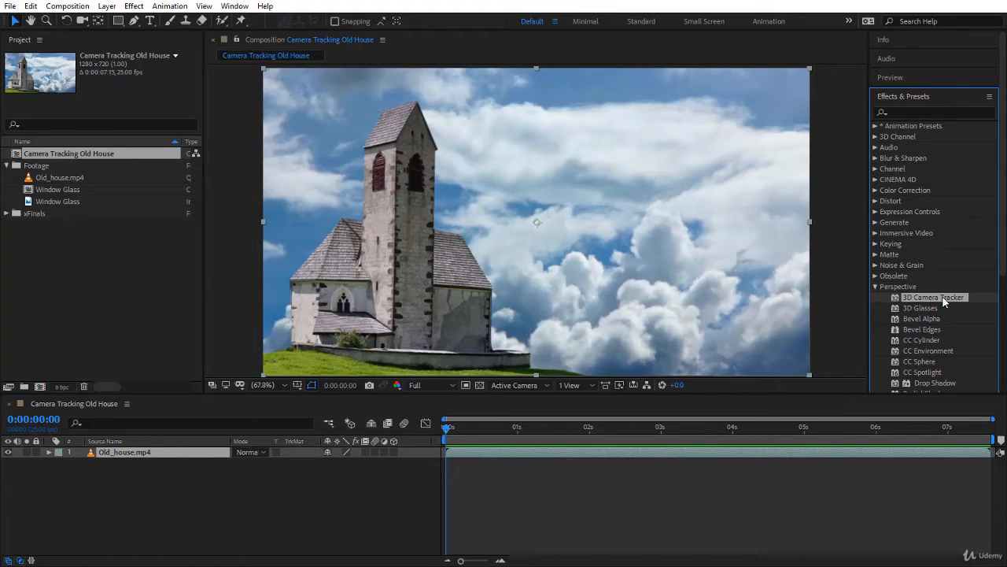
left_click(898, 96)
left_click(889, 166)
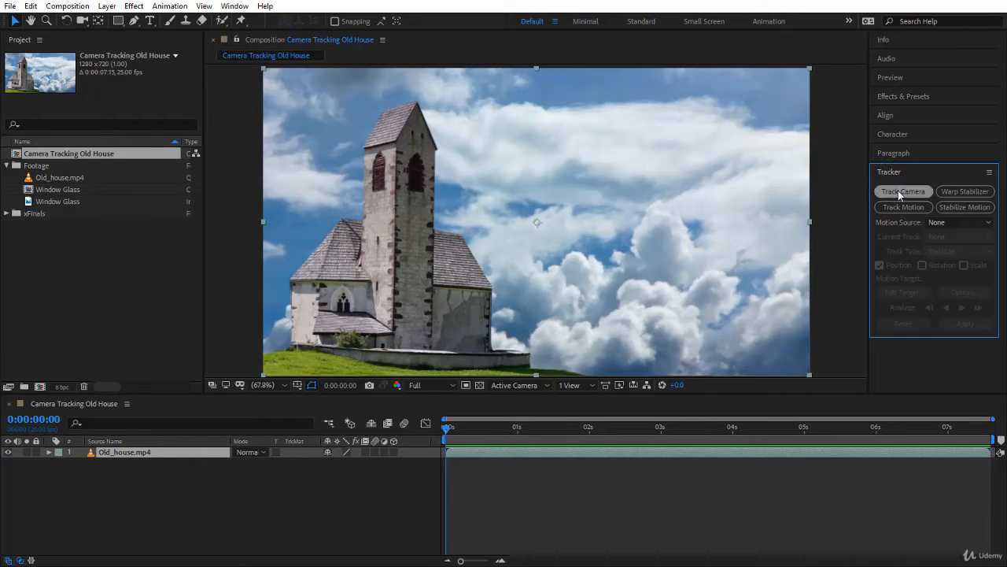
left_click(901, 193)
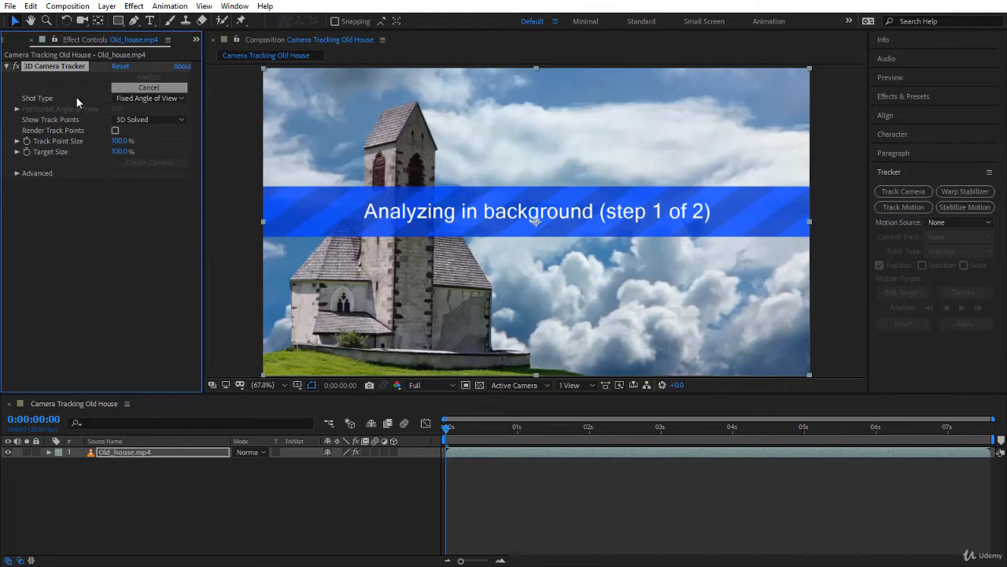
Review the 3D Camera Tracker's Shot Type options without changing them and expand its Advanced settings.
left_click(123, 99)
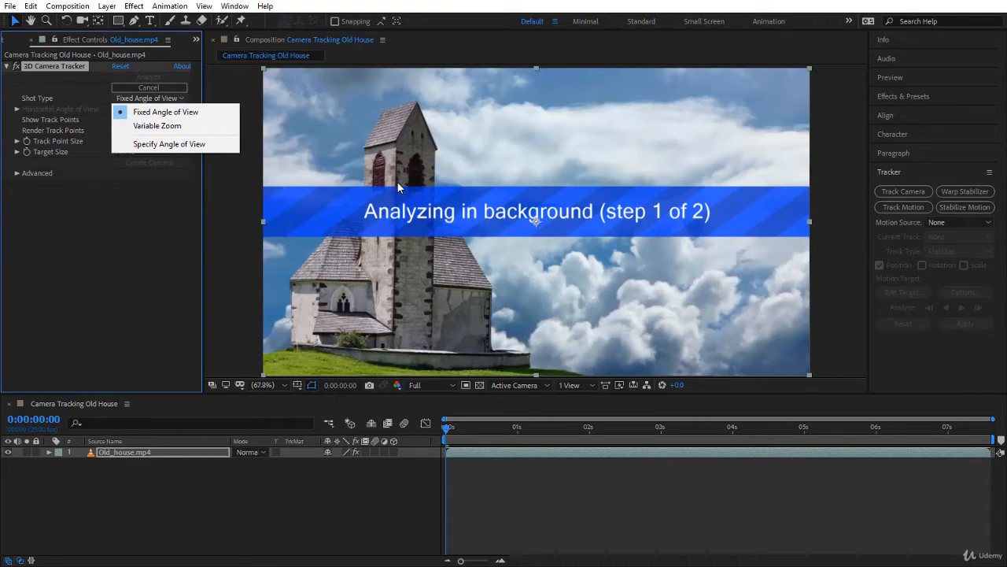
left_click(239, 179)
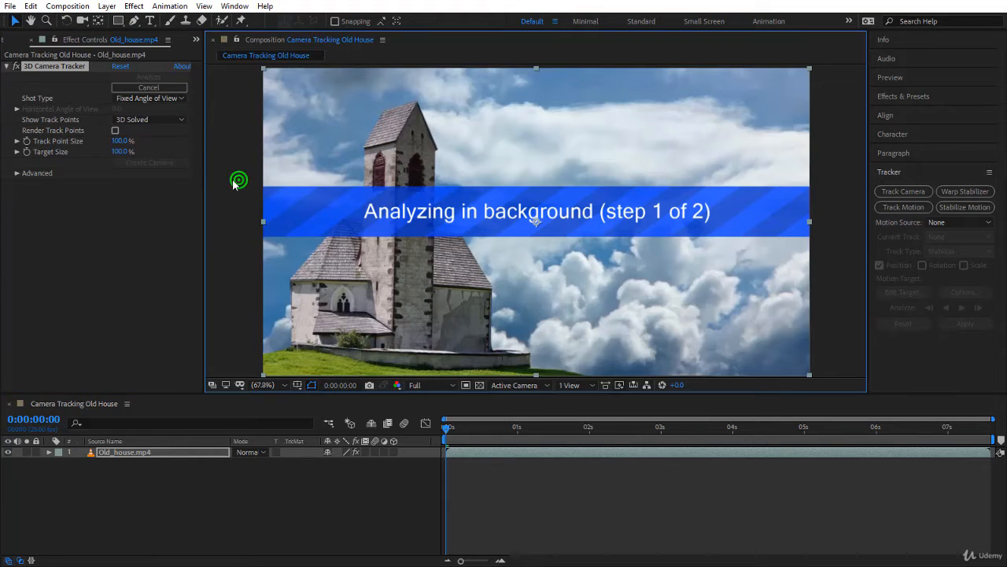
left_click(18, 174)
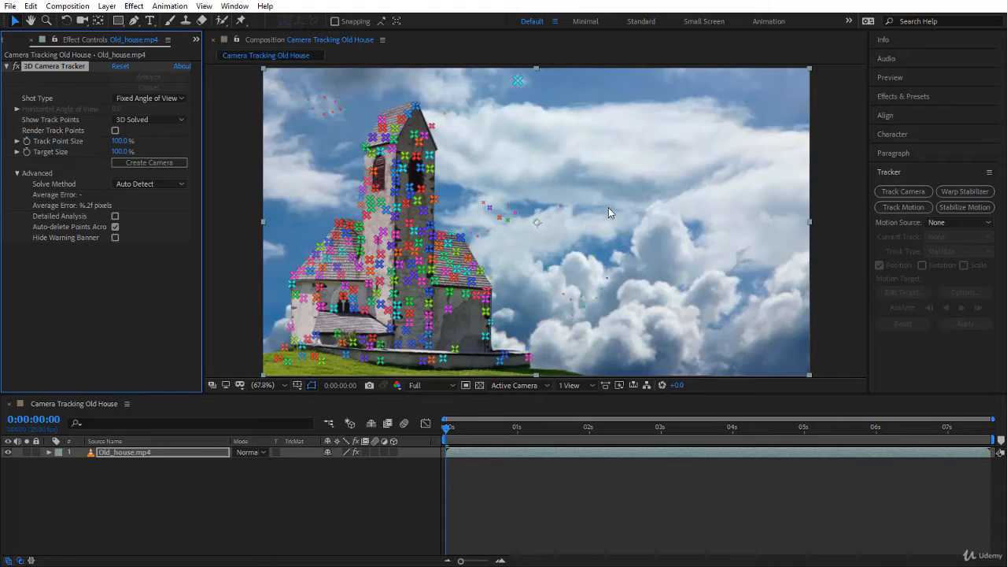
Create a tracker camera from the Fixed Angle of View solve and reveal its keyframed properties.
left_click(157, 163)
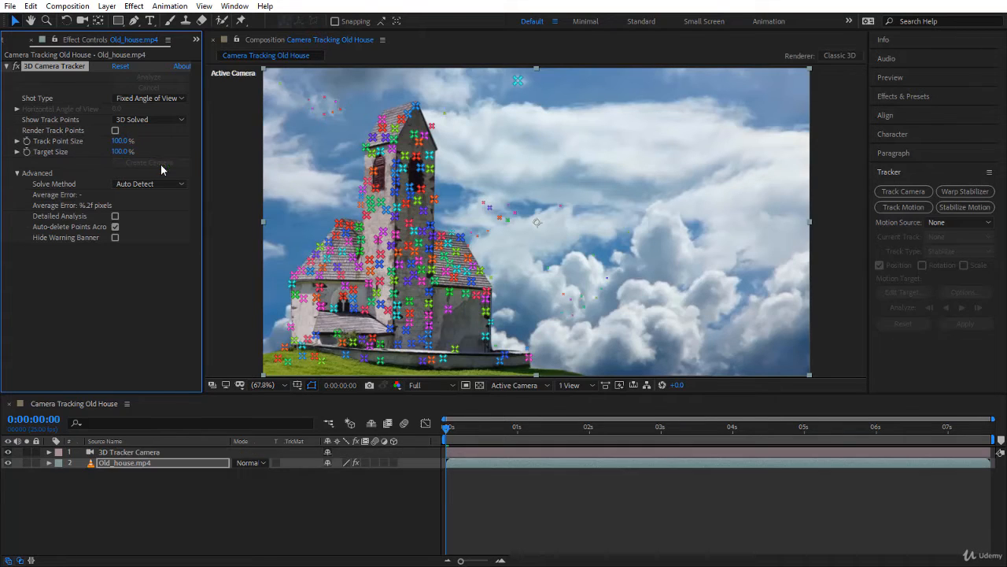
left_click(111, 453)
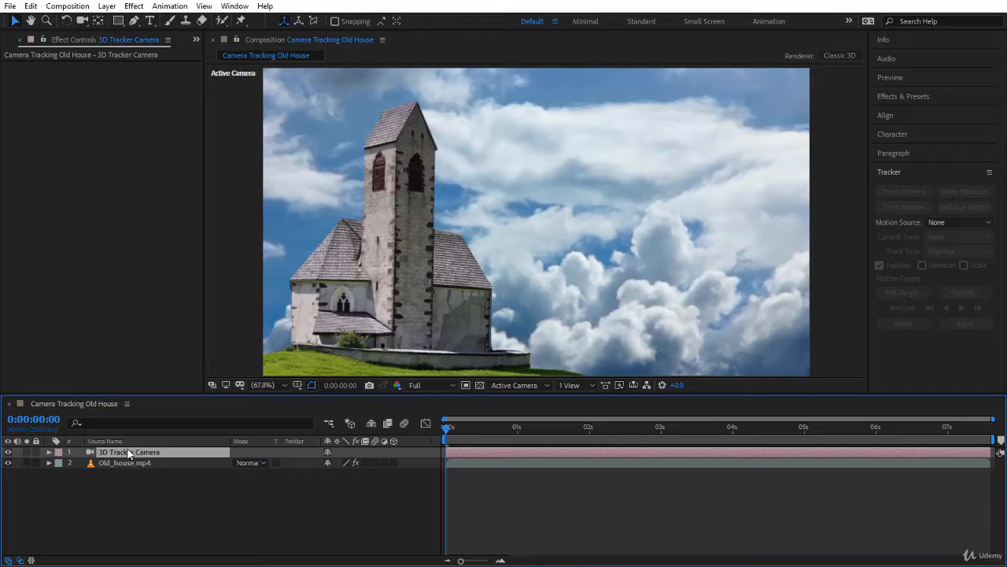
key("u")
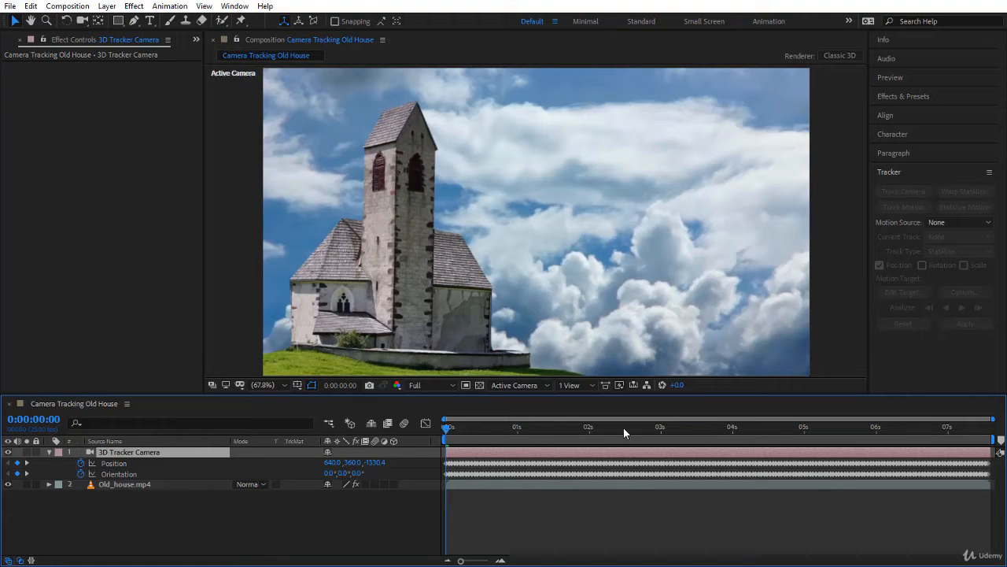
Switch the composition to 2 Views - Horizontal and scrub to 0:00:05:13 to examine the camera's motion path.
left_click(572, 386)
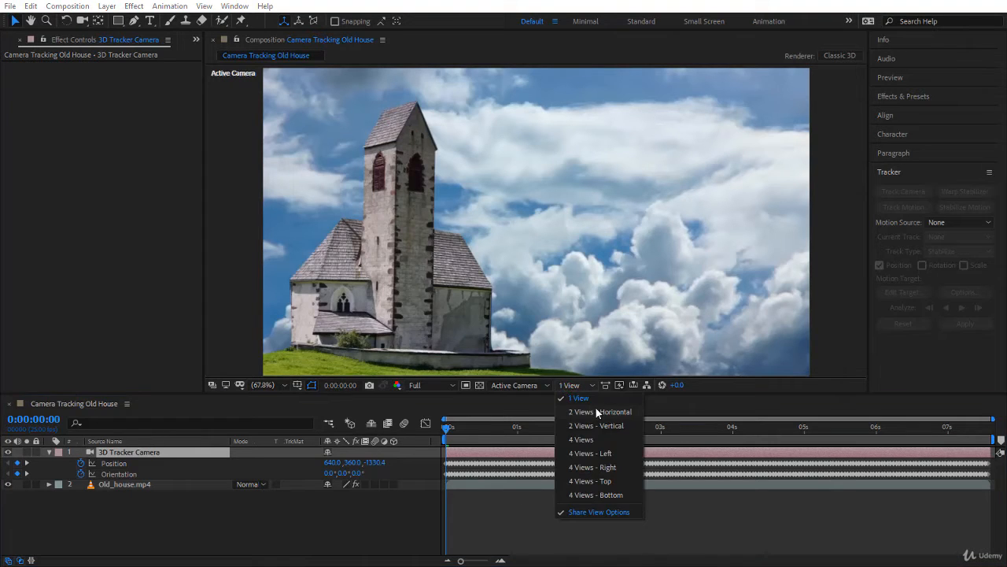
left_click(597, 410)
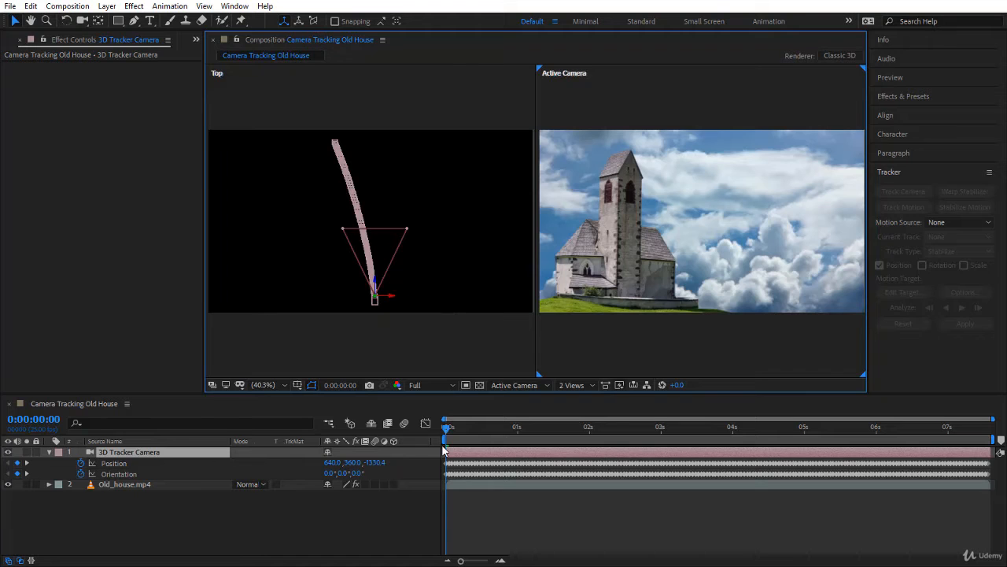
left_click_drag(448, 427, 843, 459)
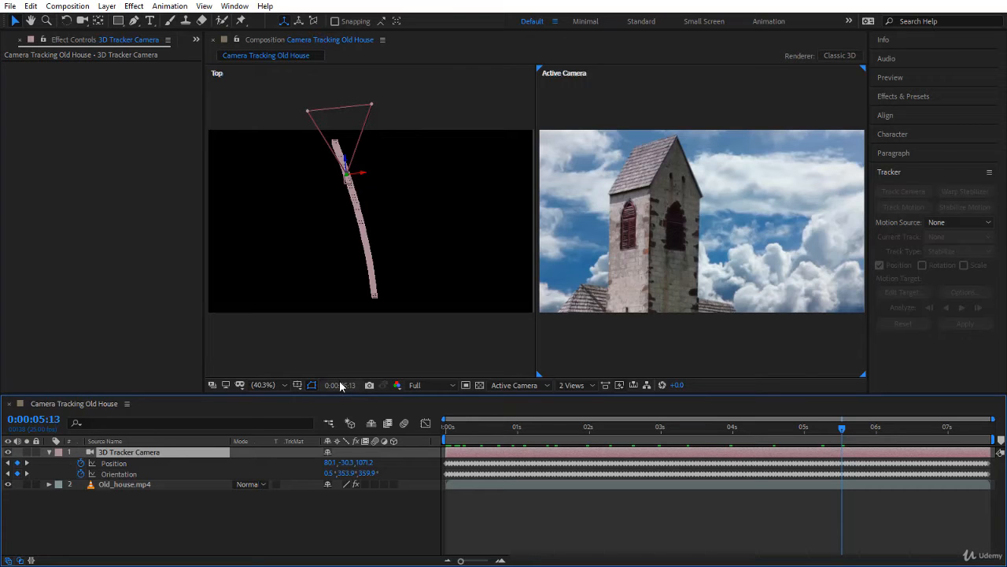
Return the composition to 1 View and show the track points of Old_house.mp4's 3D Camera Tracker effect.
left_click(137, 484)
left_click(573, 385)
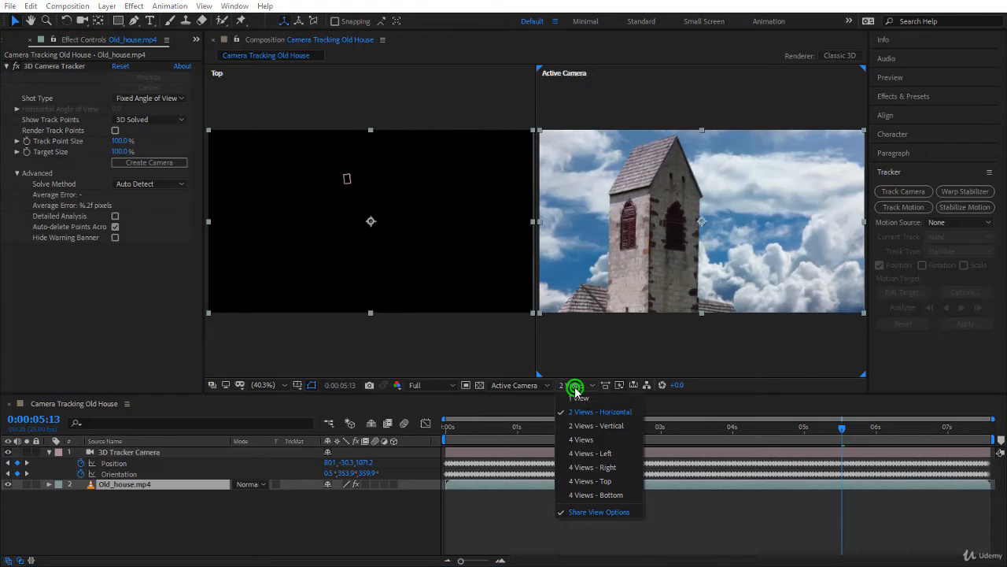
left_click(581, 401)
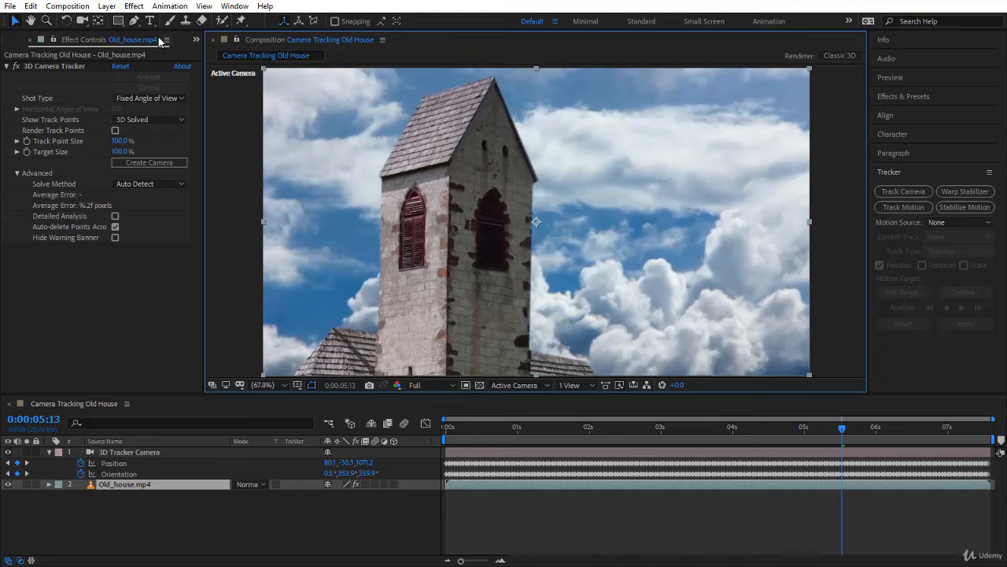
left_click(44, 65)
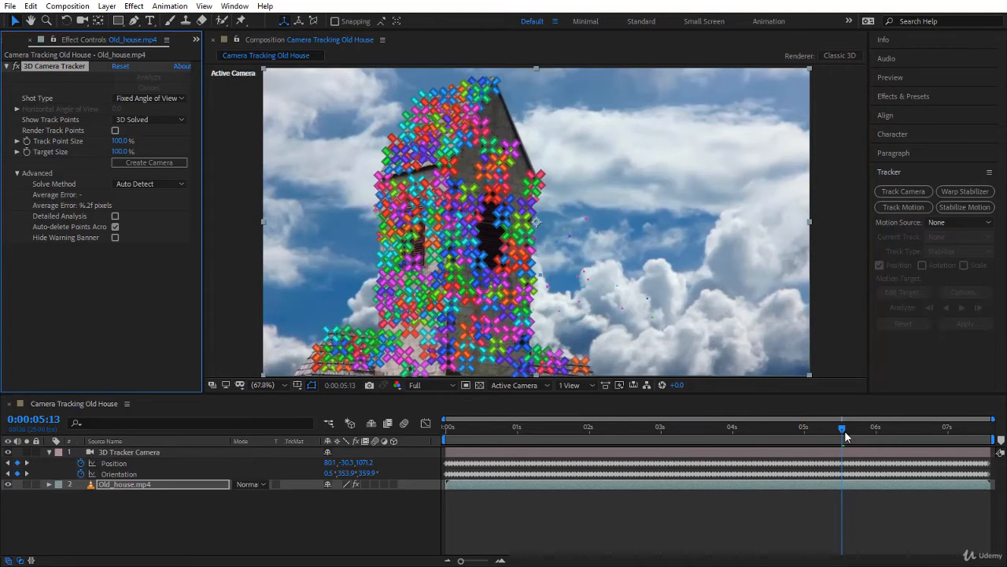
Scrub through the timeline to examine how the track points stick to the house, ending at the first frame.
left_click_drag(843, 428, 753, 429)
left_click_drag(707, 458, 395, 524)
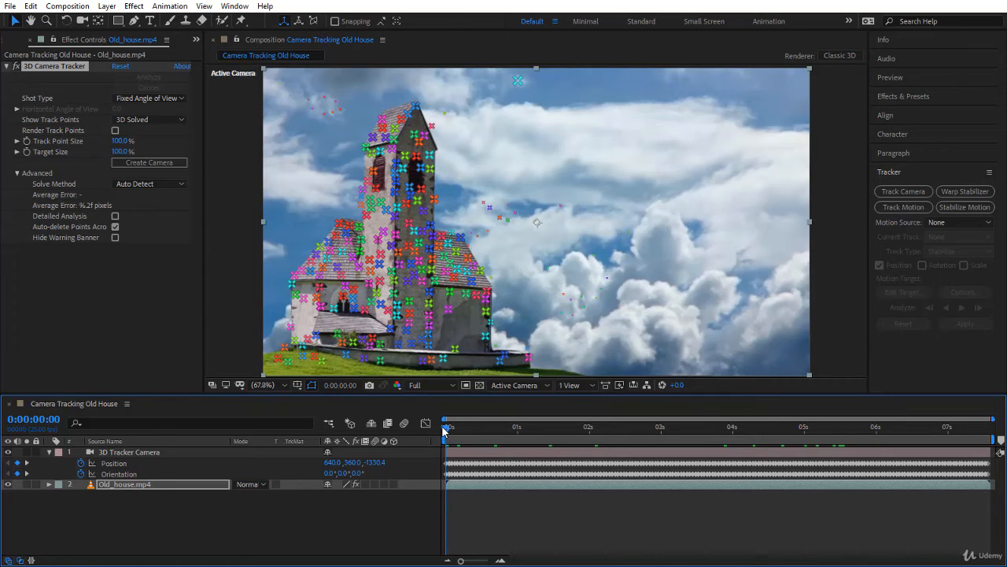
mouse_move(443, 426)
left_mouse_down()
mouse_move(477, 442)
mouse_move(446, 429)
left_mouse_up()
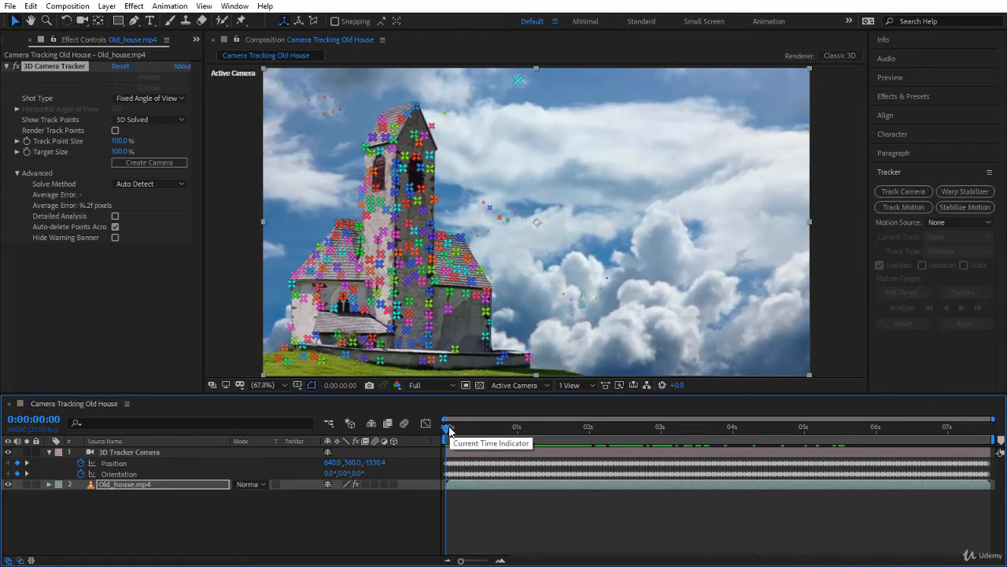
left_click_drag(452, 425, 425, 487)
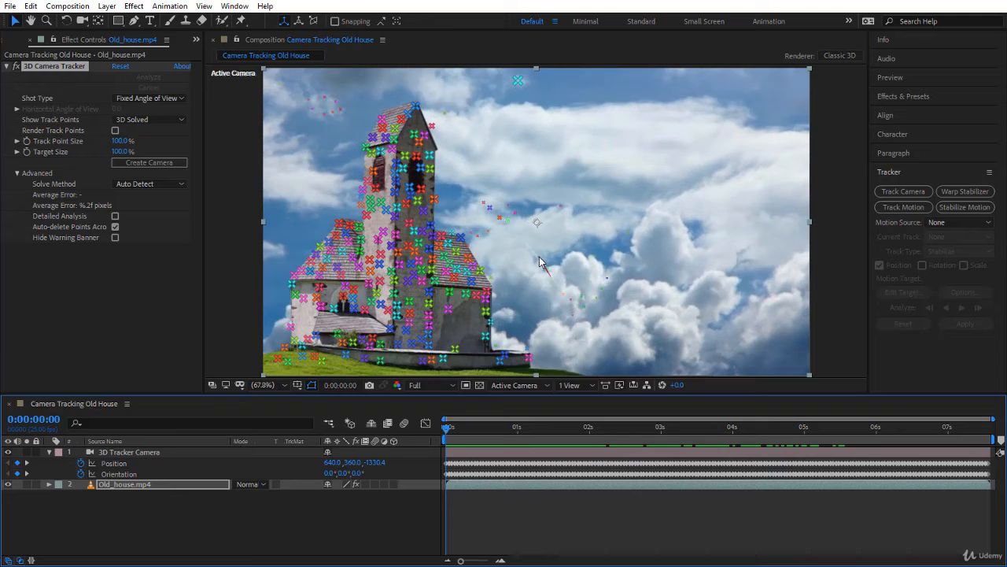
left_click_drag(582, 425, 647, 439)
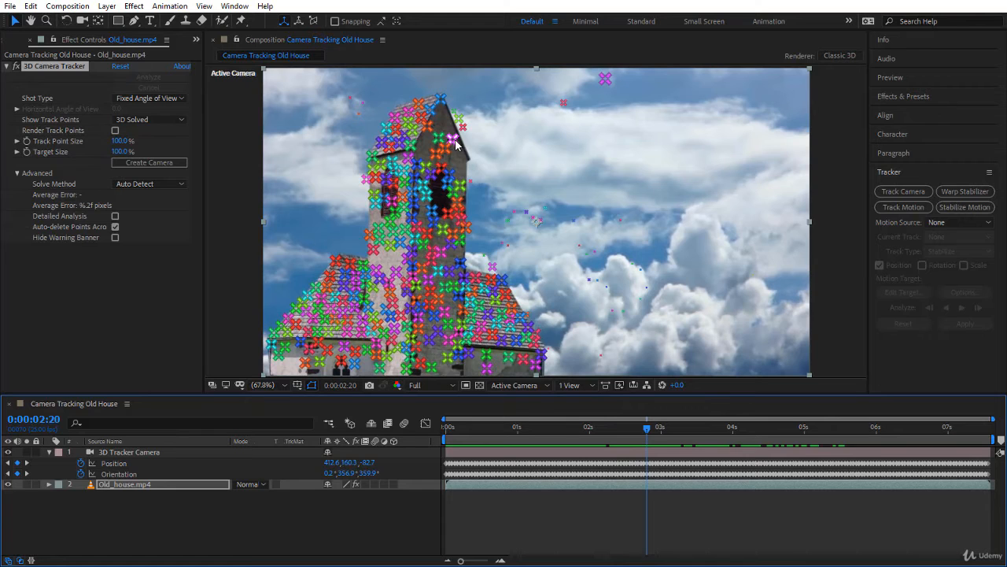
left_click_drag(649, 429, 795, 450)
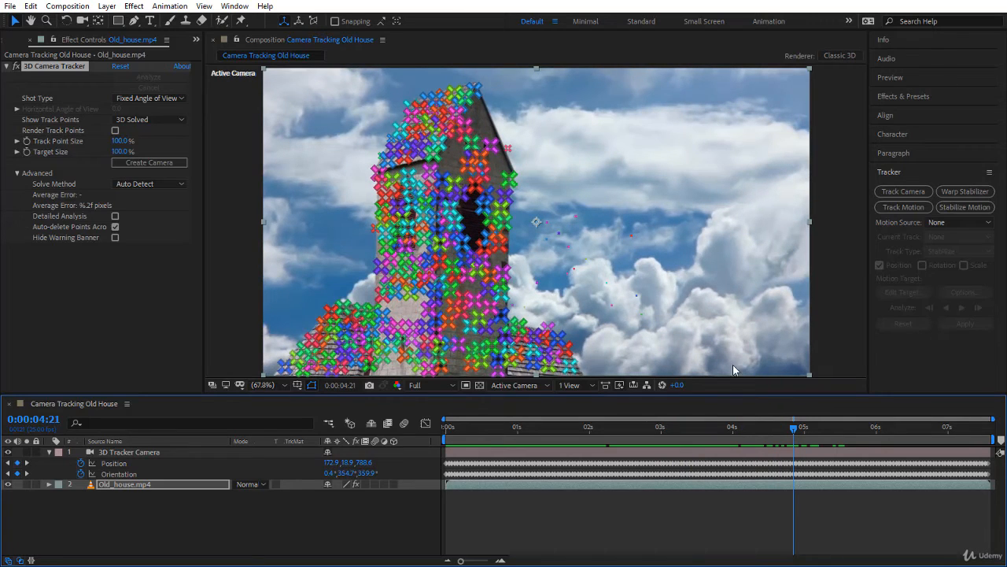
left_click_drag(792, 429, 391, 496)
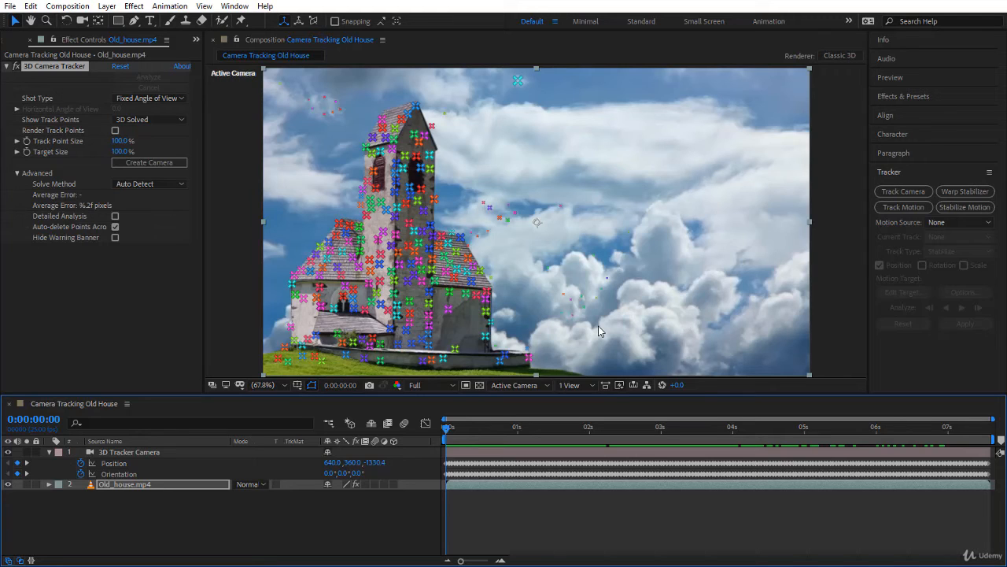
Set the 3D Camera Tracker's Shot Type to Variable Zoom and create a new tracker camera from that solve.
left_click(142, 96)
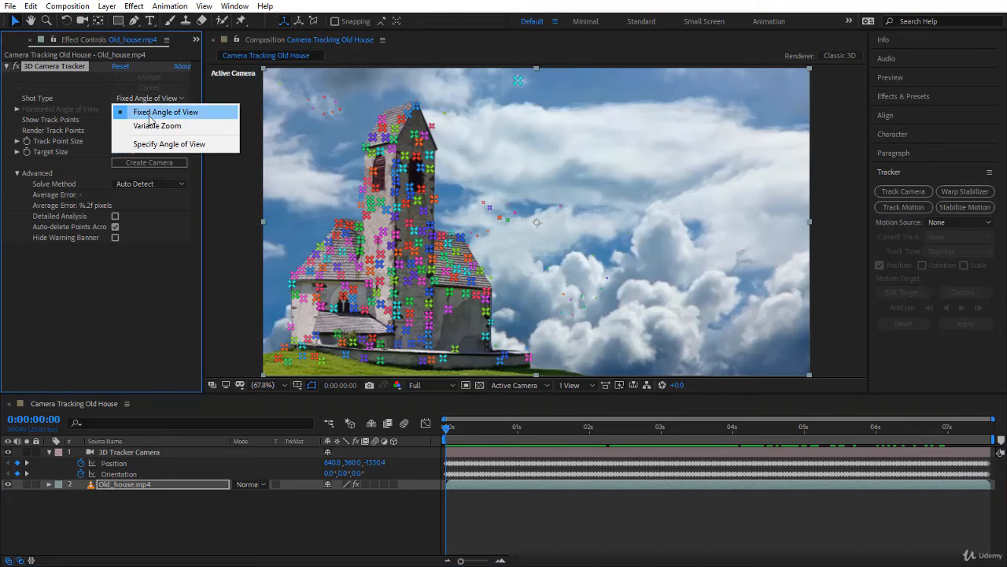
left_click(153, 126)
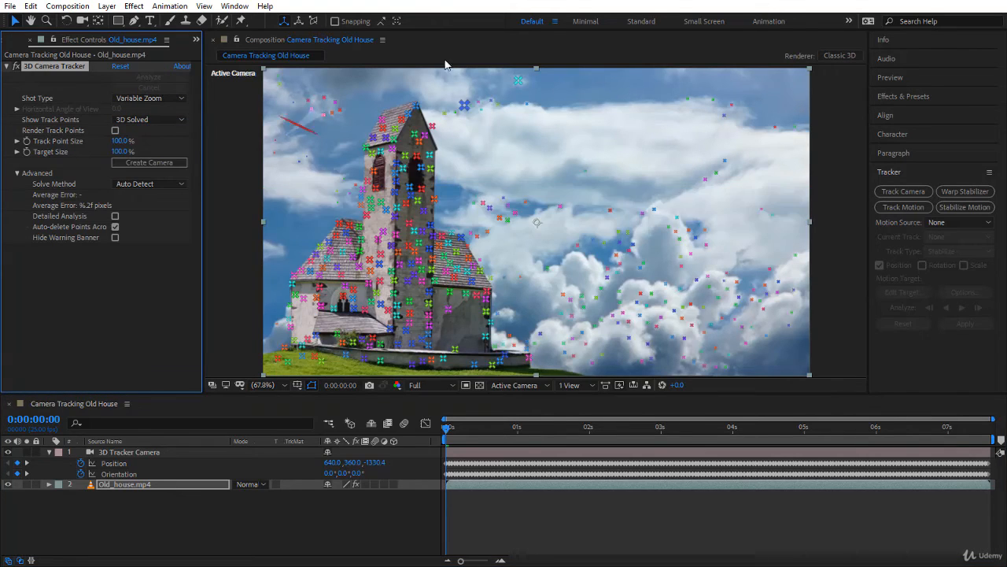
left_click(157, 163)
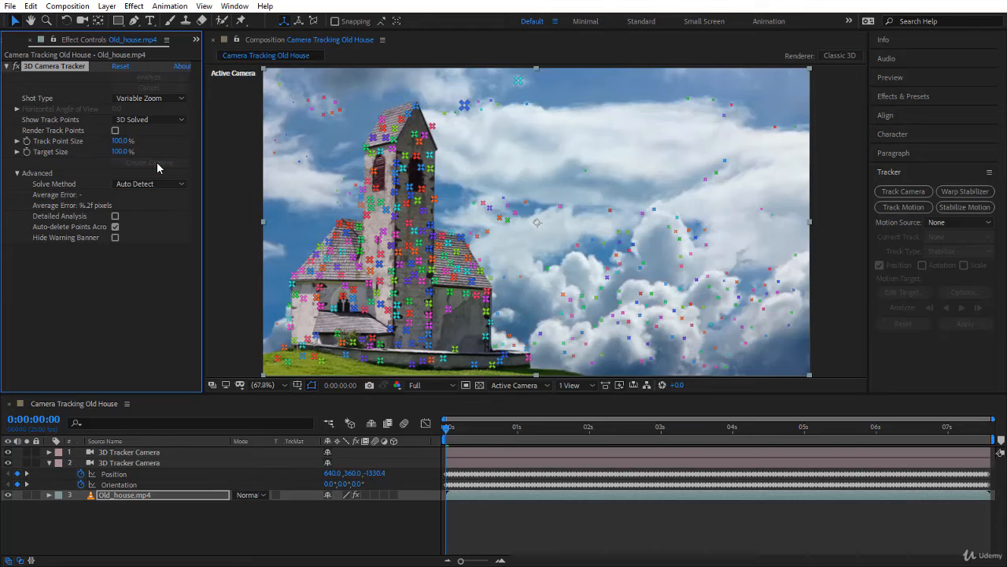
Reveal the new tracker camera's keyframed properties and select all its Zoom keyframes.
left_click(174, 453)
key("u")
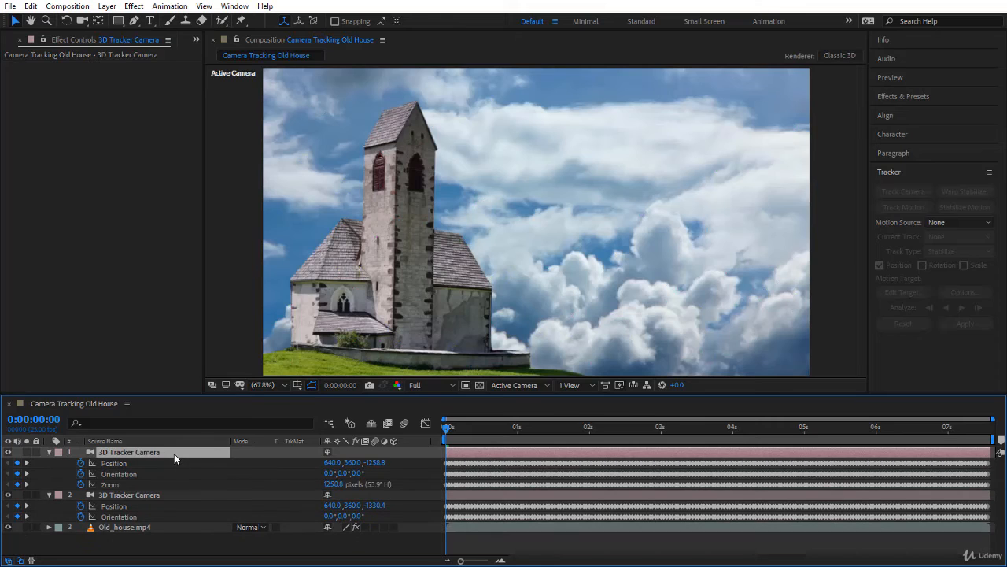
left_click(117, 484)
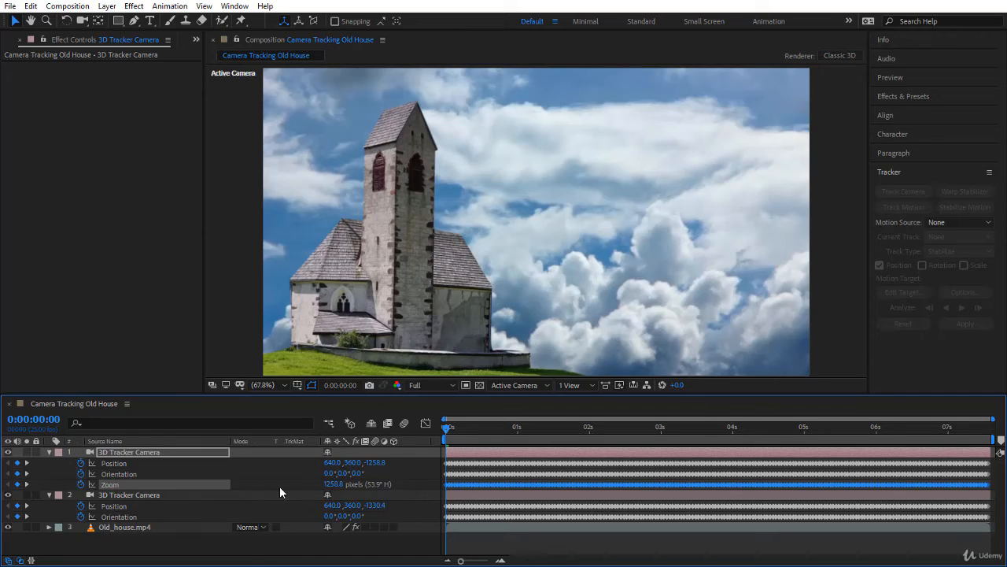
Delete the older 3D Tracker Camera without Zoom keyframes and show the track points on Old_house.mp4 again.
left_click(132, 495)
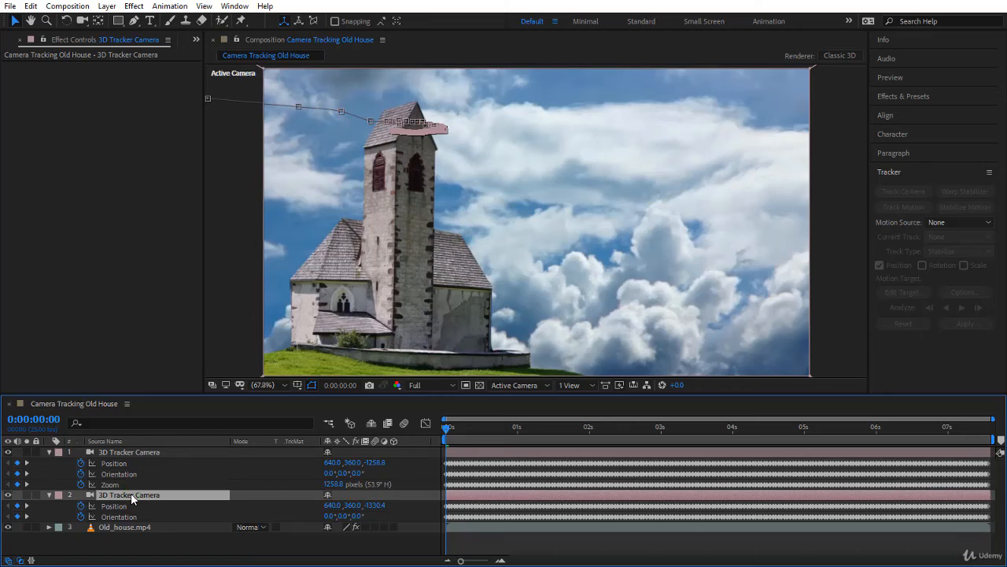
key("Delete")
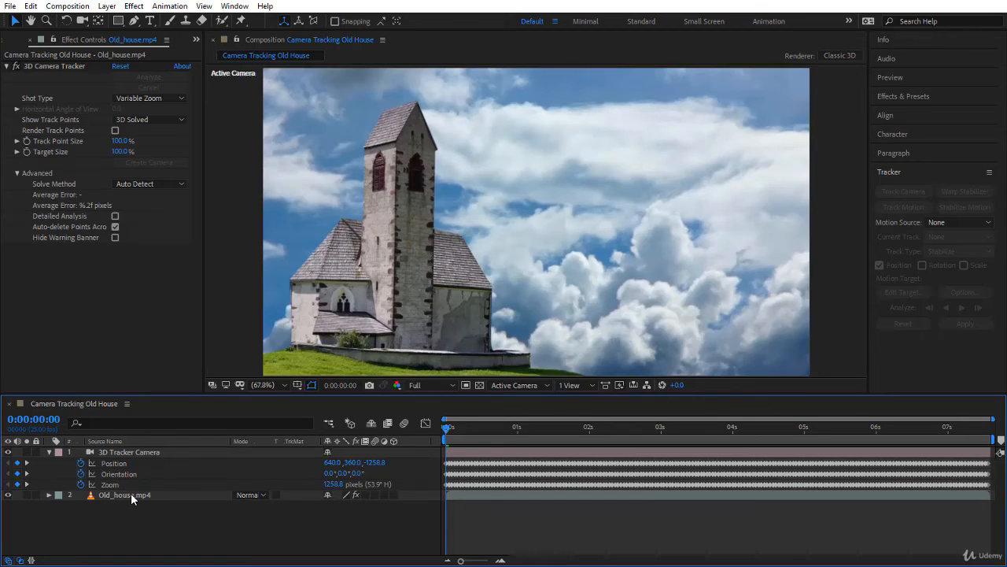
left_click(131, 492)
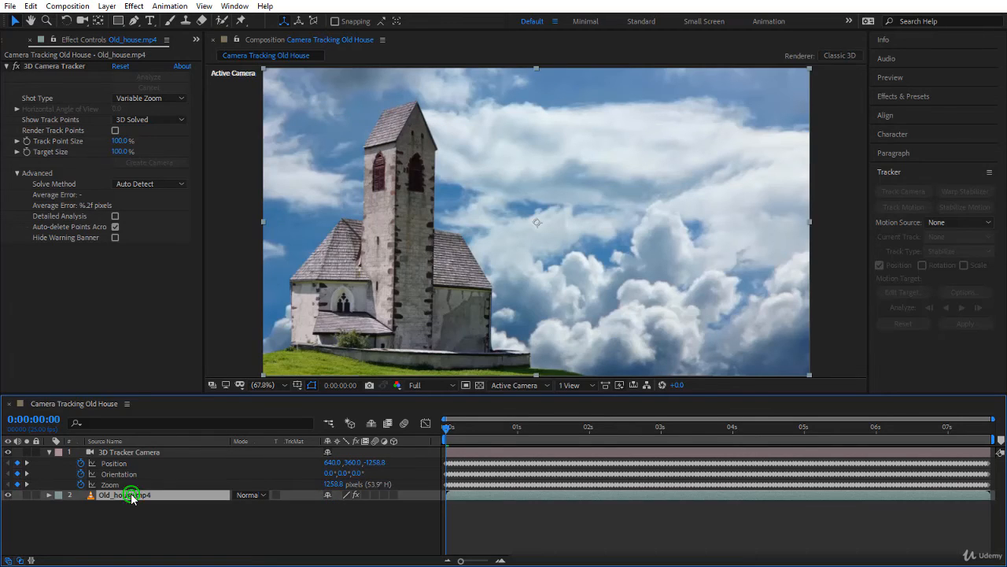
left_click(71, 64)
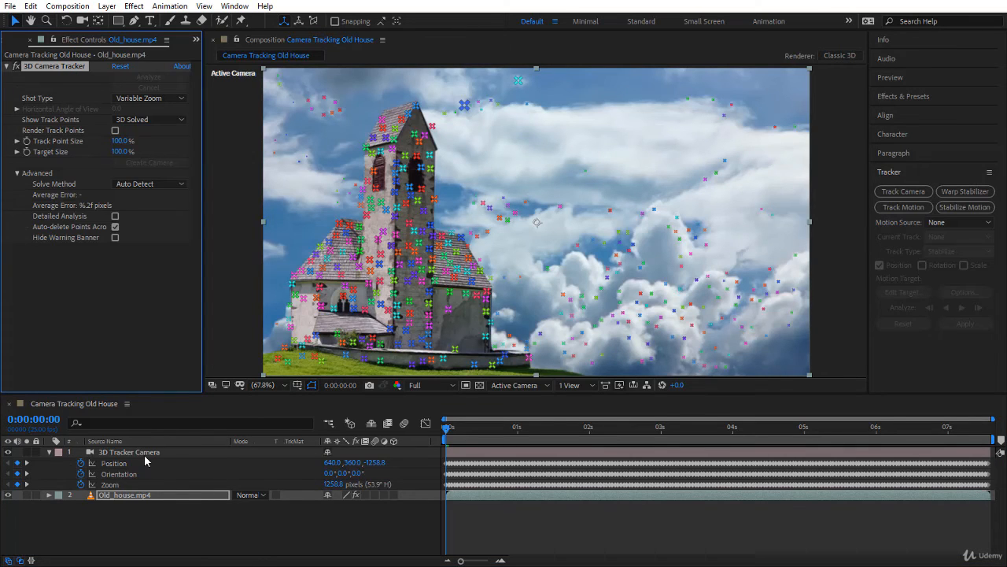